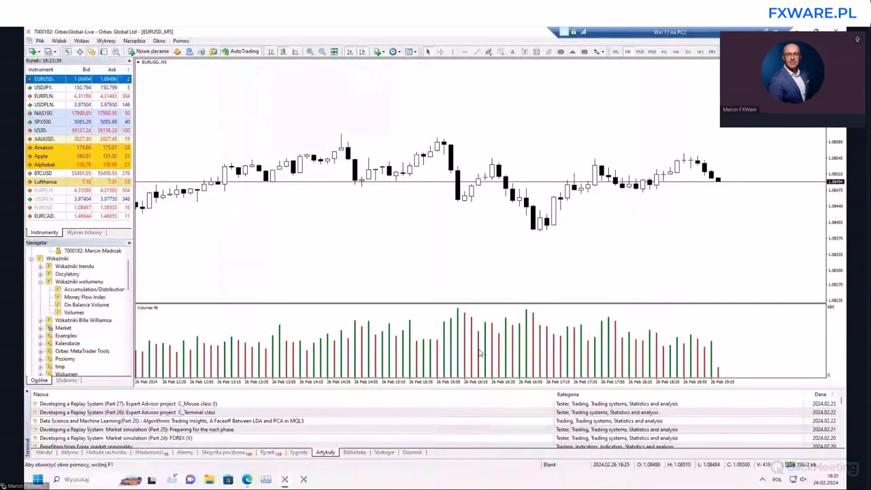
Switch to the browser with clusterdelta.com and open the site's account login page
{"action": "key", "text": "alt+Tab"}
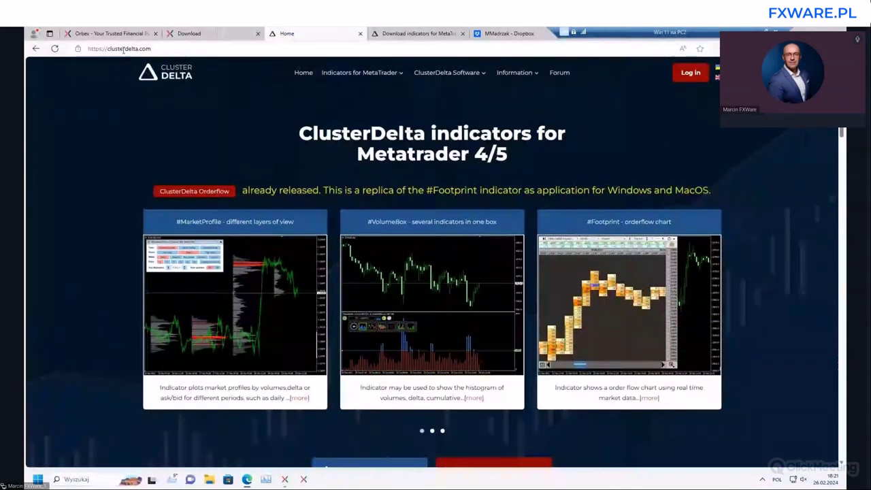
{"action": "left_click", "coordinate": [176, 47]}
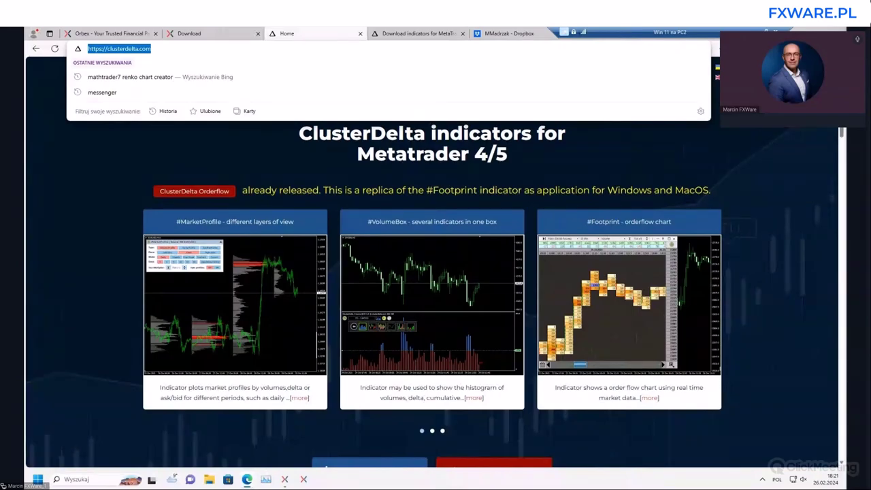
{"action": "left_click", "coordinate": [807, 159]}
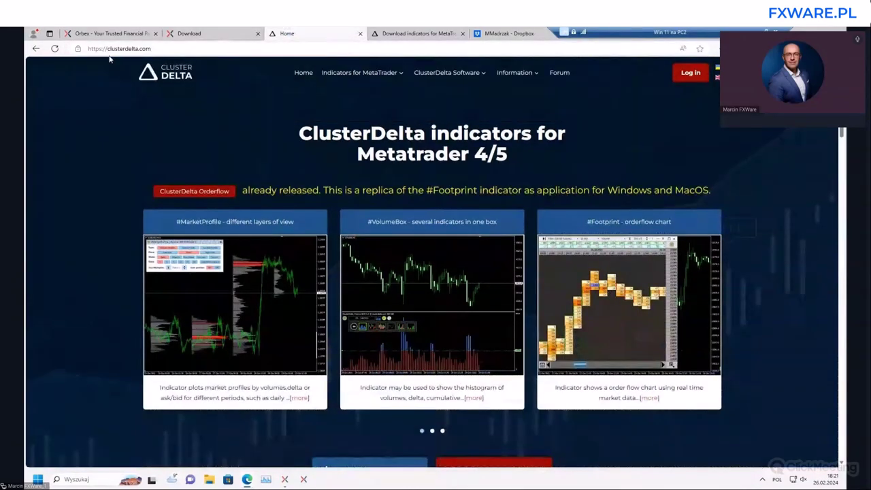
{"action": "left_click", "coordinate": [174, 48]}
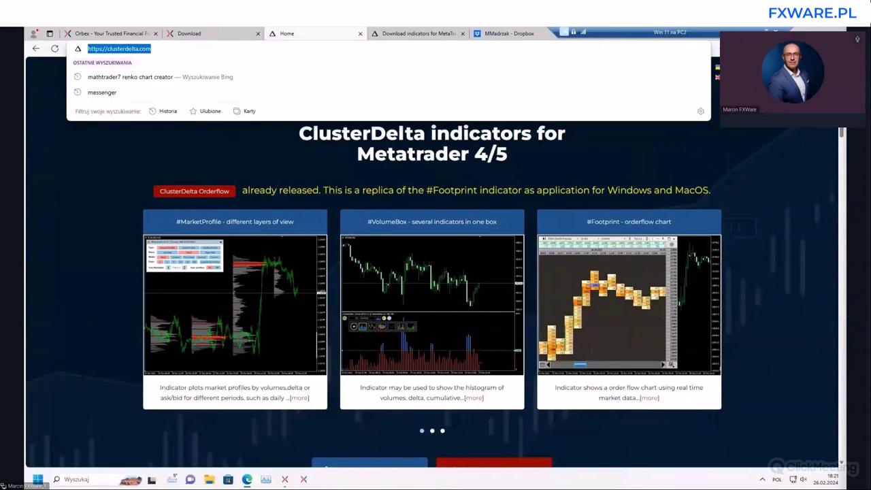
{"action": "left_click", "coordinate": [764, 131]}
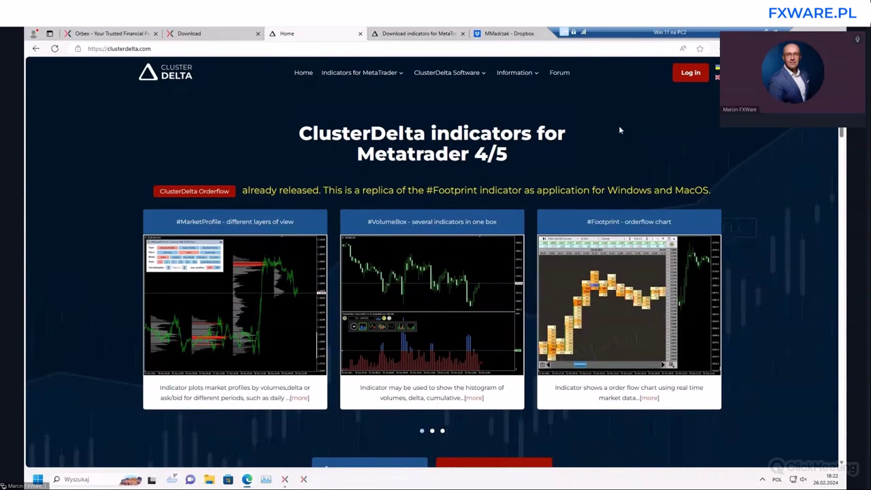
{"action": "left_click", "coordinate": [691, 74]}
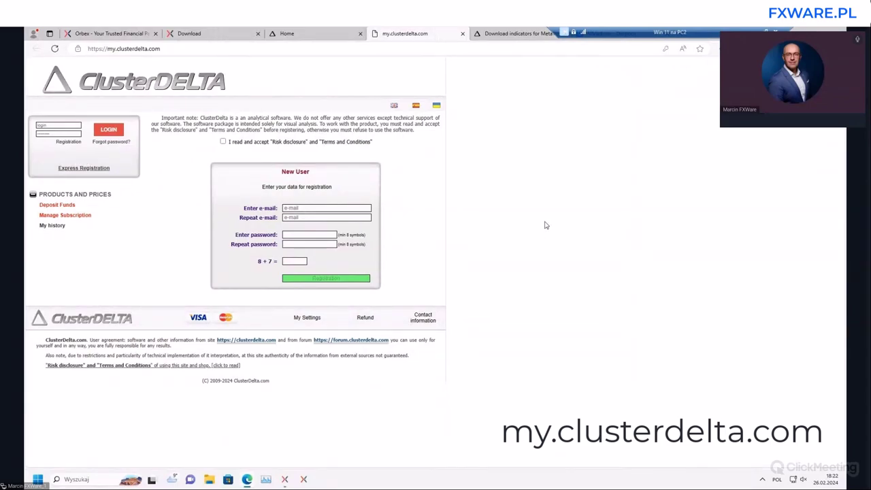
Log in to the ClusterDelta account using the saved login name and password
{"action": "left_click", "coordinate": [58, 125]}
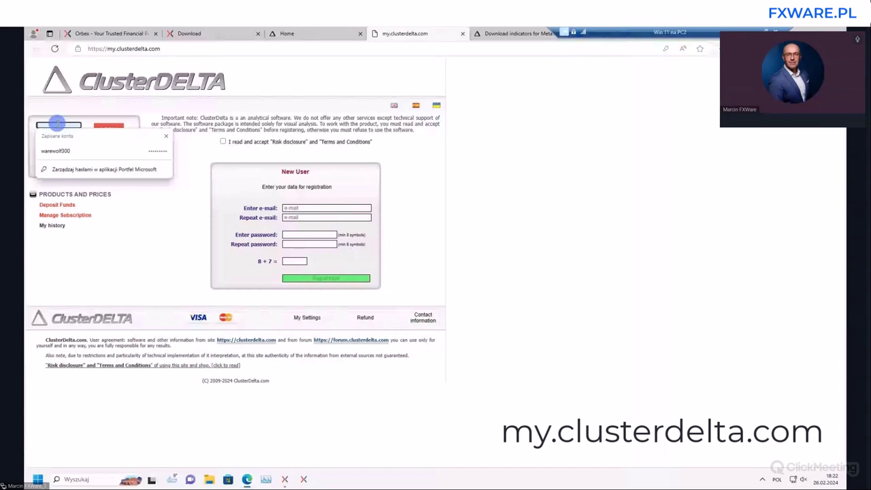
{"action": "left_click", "coordinate": [101, 106]}
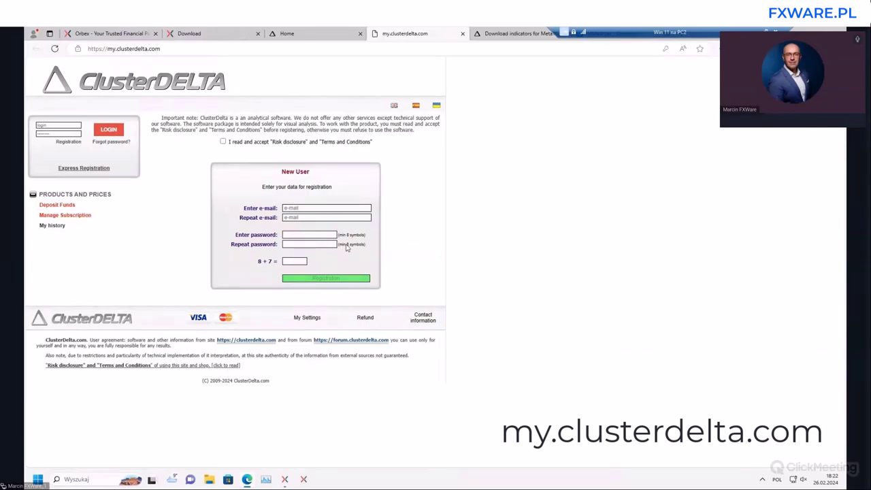
{"action": "left_click", "coordinate": [223, 141]}
{"action": "left_click", "coordinate": [62, 125]}
{"action": "left_click", "coordinate": [106, 151]}
{"action": "key", "text": "Return"}
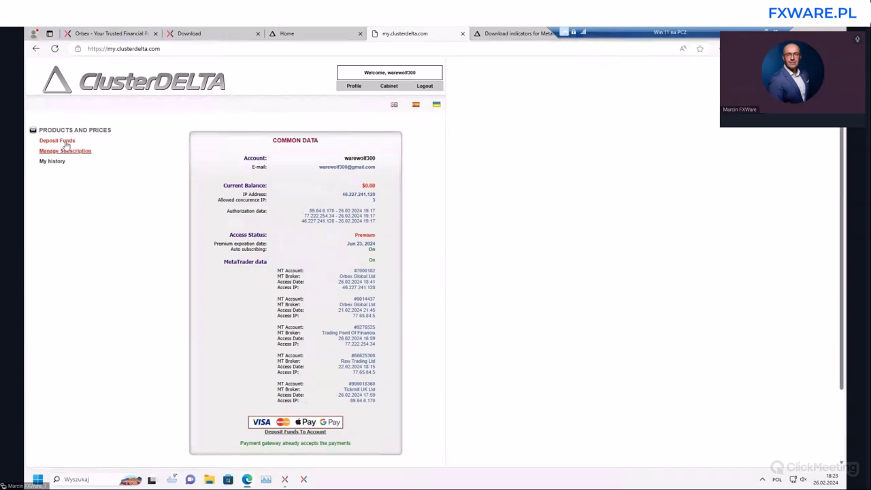
Review the deposit options, choose the special offer of 25$ for 4 months of Premium, and open its WayForPay payment page
{"action": "left_click", "coordinate": [61, 141]}
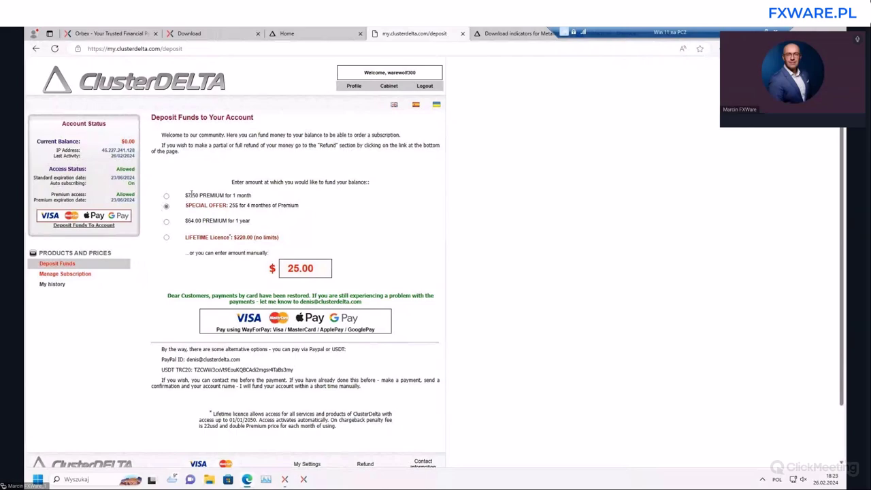
{"action": "left_click_drag", "start_coordinate": [186, 205], "coordinate": [237, 206]}
{"action": "left_click", "coordinate": [241, 205]}
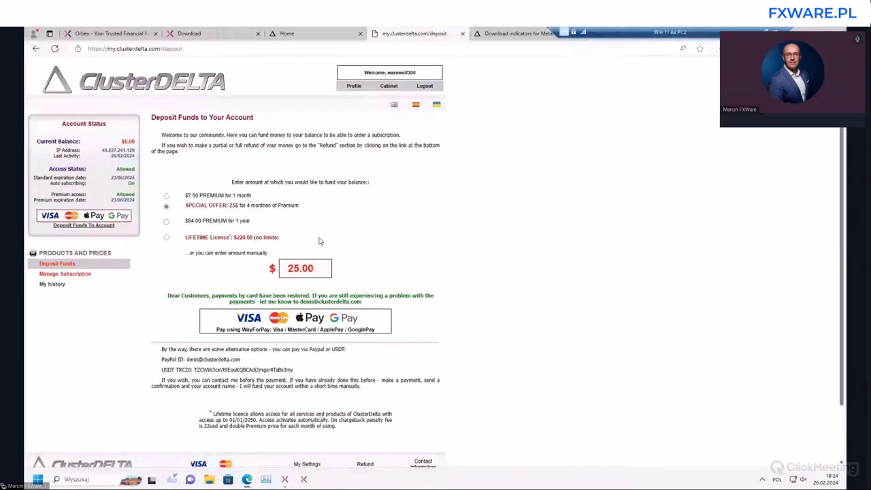
{"action": "left_click", "coordinate": [167, 221]}
{"action": "left_click", "coordinate": [167, 236]}
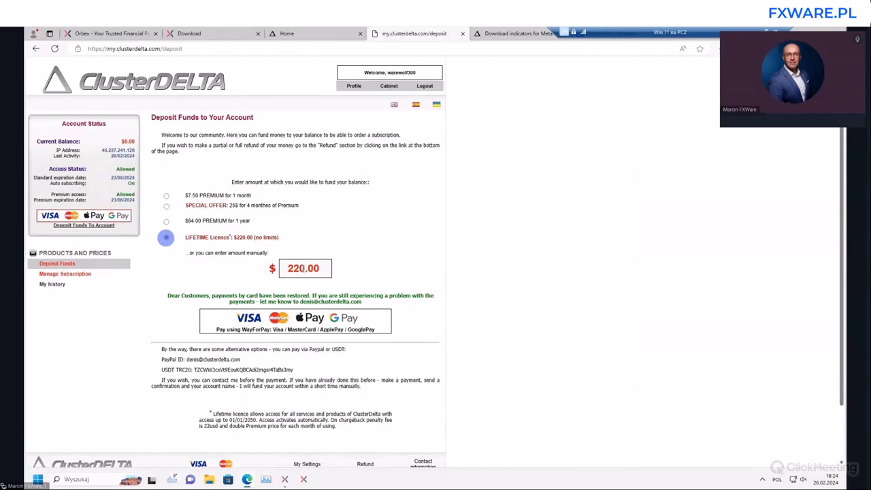
{"action": "left_click", "coordinate": [166, 197]}
{"action": "left_click", "coordinate": [167, 206]}
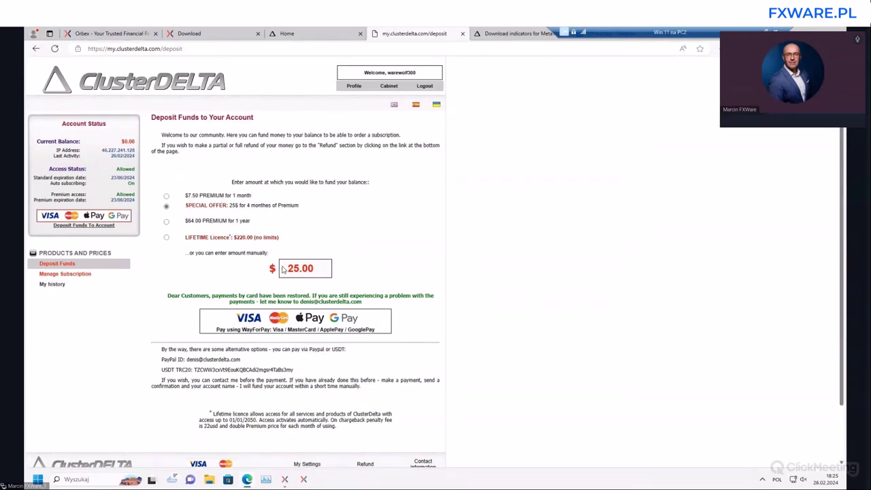
{"action": "left_click", "coordinate": [286, 323]}
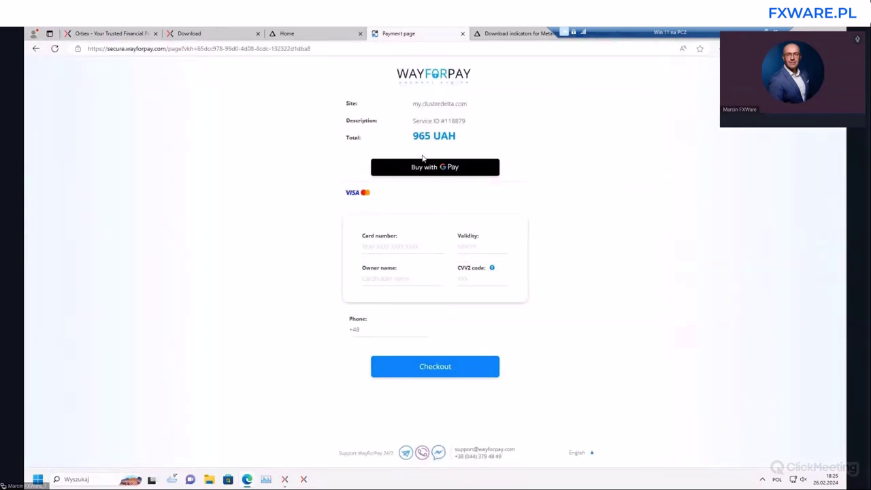
{"action": "mouse_move", "coordinate": [413, 136]}
{"action": "left_mouse_down"}
{"action": "mouse_move", "coordinate": [458, 137]}
{"action": "mouse_move", "coordinate": [403, 139]}
{"action": "left_mouse_up"}
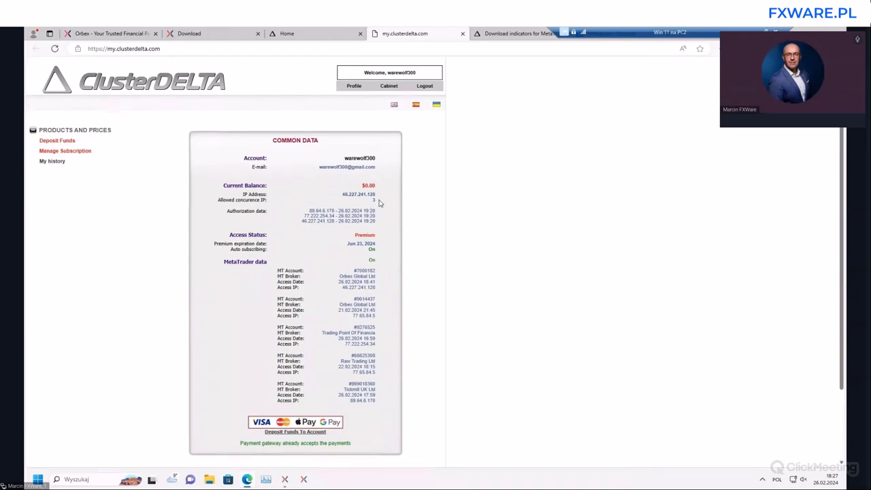
Log out of the ClusterDelta account and close its browser tab
{"action": "mouse_move", "coordinate": [379, 203]}
{"action": "left_mouse_down"}
{"action": "mouse_move", "coordinate": [350, 197]}
{"action": "mouse_move", "coordinate": [383, 203]}
{"action": "left_mouse_up"}
{"action": "left_click", "coordinate": [425, 86]}
{"action": "left_click", "coordinate": [476, 93]}
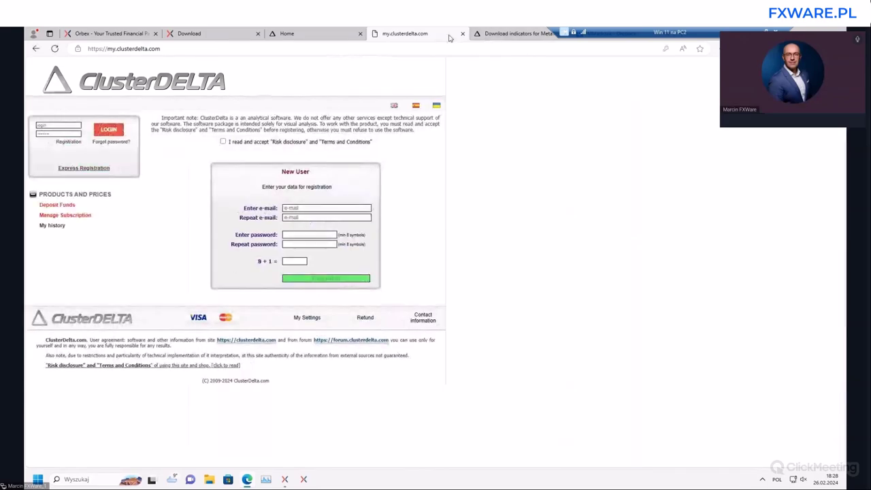
{"action": "left_click", "coordinate": [463, 34]}
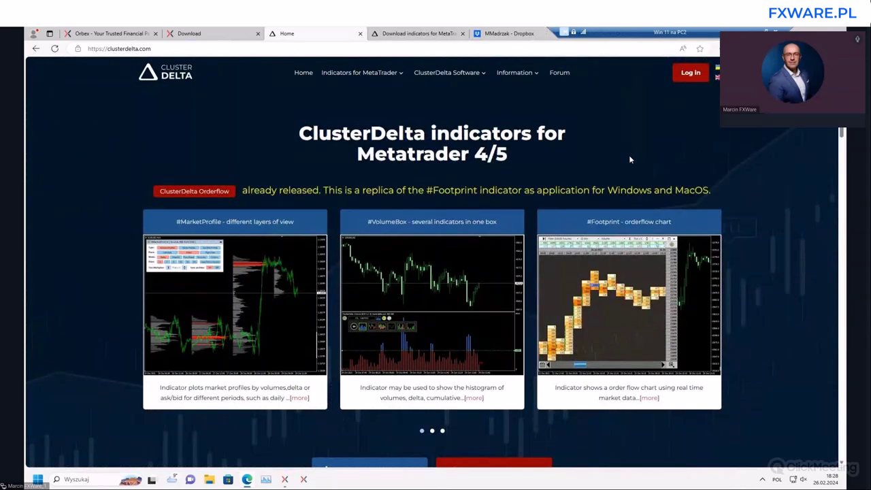
Download ClusterDelta_MT4_Premium.zip from the ClusterDelta software download area and save it to the desktop (Pulpit)
{"action": "mouse_move", "coordinate": [469, 77]}
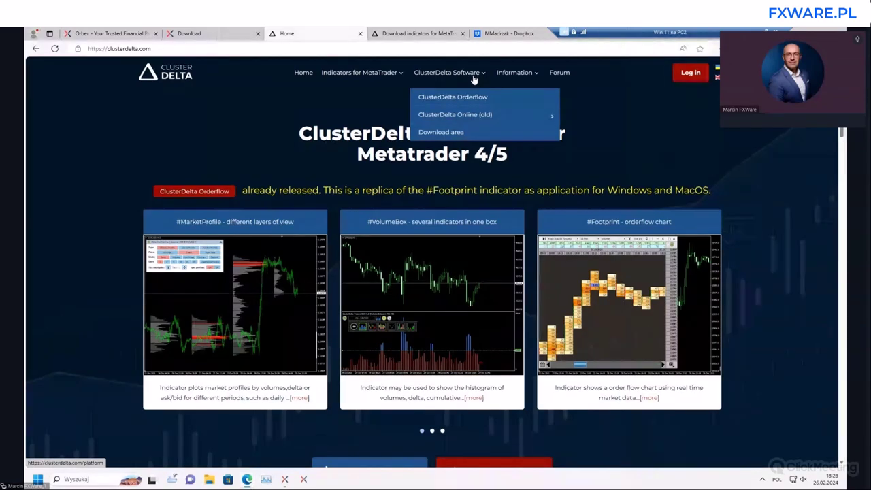
{"action": "left_click", "coordinate": [449, 132]}
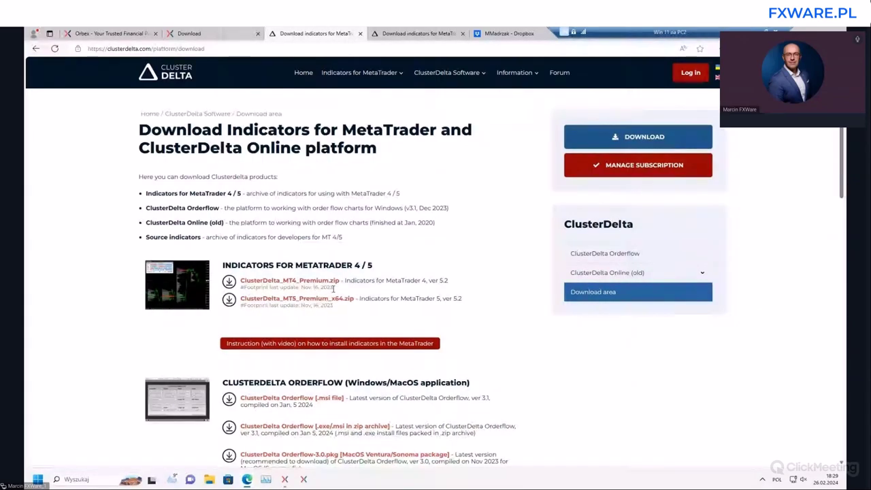
{"action": "left_click", "coordinate": [293, 281]}
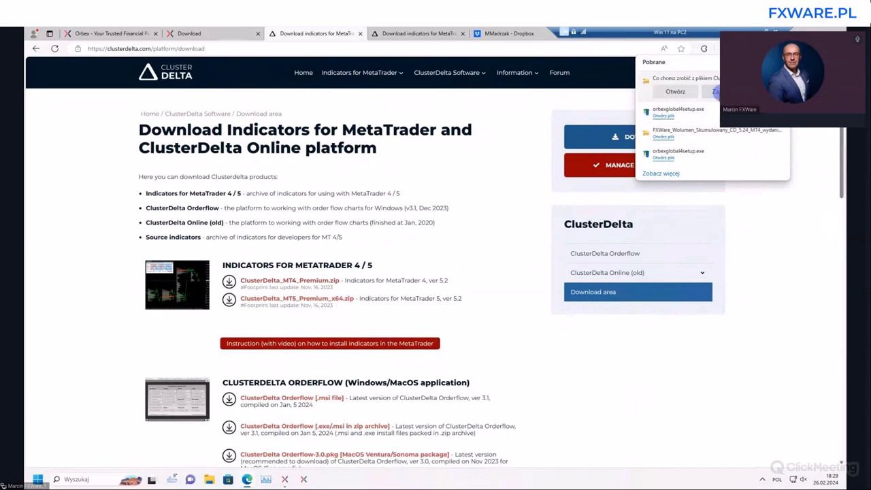
{"action": "left_click", "coordinate": [715, 91]}
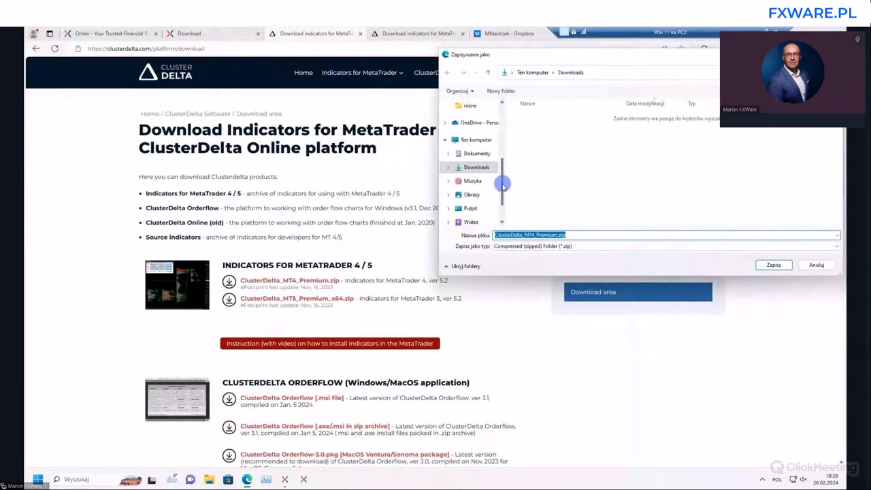
{"action": "left_click", "coordinate": [472, 208]}
{"action": "left_click_drag", "start_coordinate": [663, 54], "coordinate": [482, 67]}
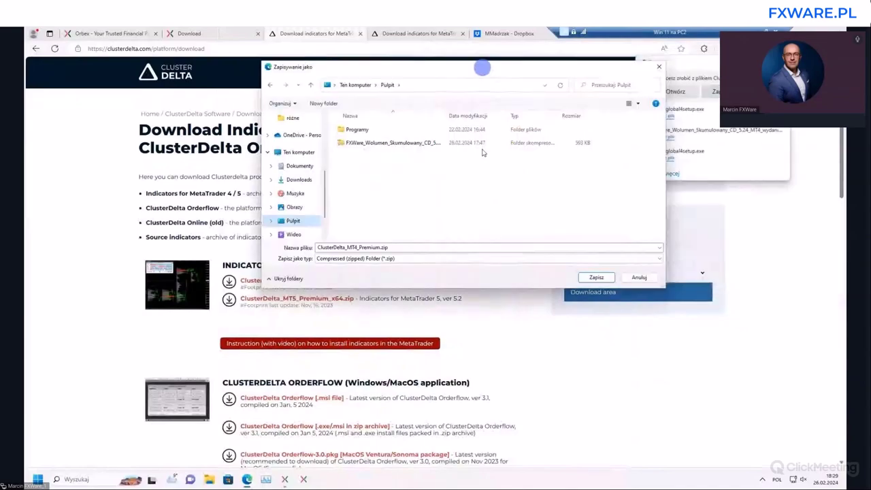
{"action": "key", "text": "Return"}
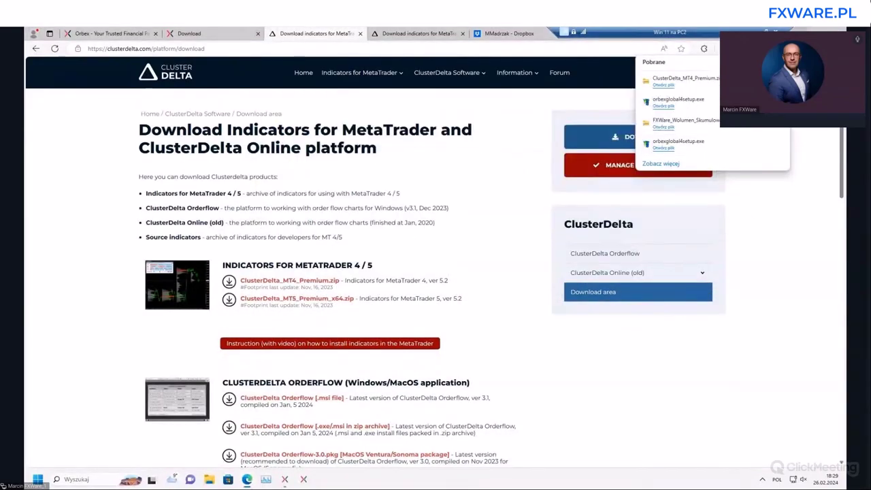
Move the downloaded ClusterDelta archive below MetaEditor 4 on the desktop and open it to show its contents
{"action": "key", "text": "super+d"}
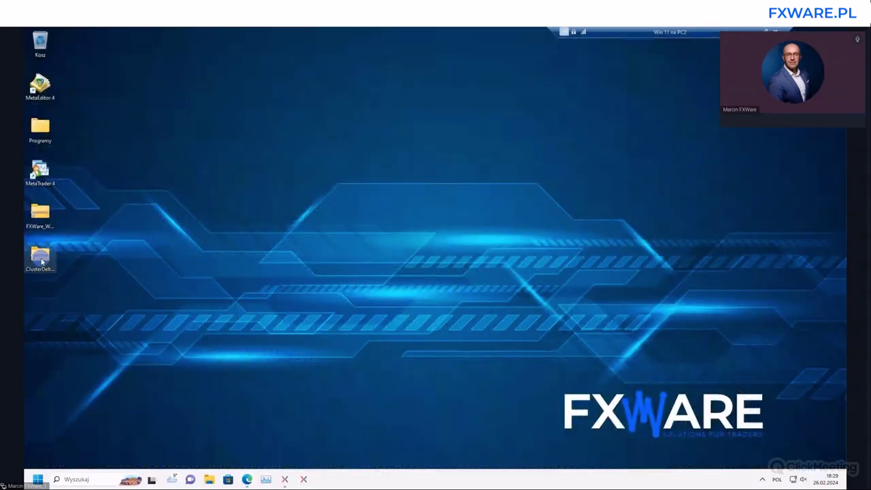
{"action": "left_click_drag", "start_coordinate": [41, 262], "coordinate": [40, 129]}
{"action": "double_click", "coordinate": [40, 128]}
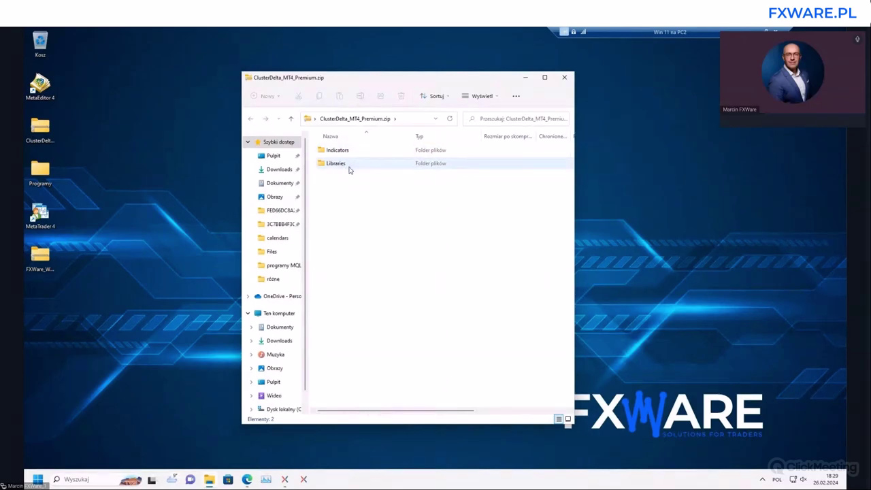
{"action": "left_click_drag", "start_coordinate": [375, 78], "coordinate": [597, 64]}
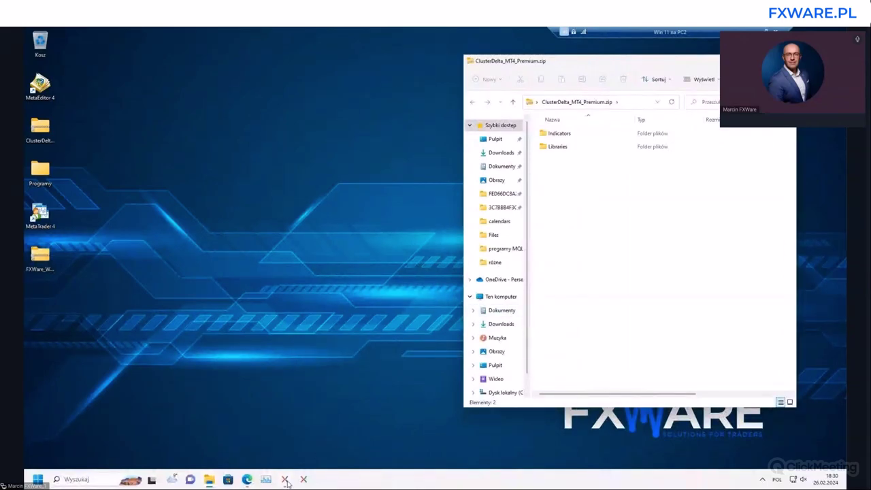
Switch to MetaTrader, open its data folder, and arrange that window beside the ClusterDelta archive window on the desktop
{"action": "left_click", "coordinate": [285, 480]}
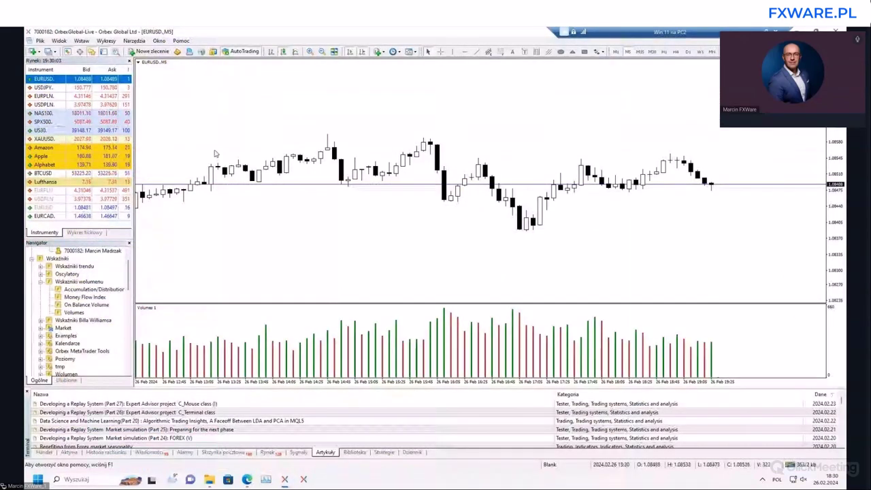
{"action": "left_click", "coordinate": [40, 42]}
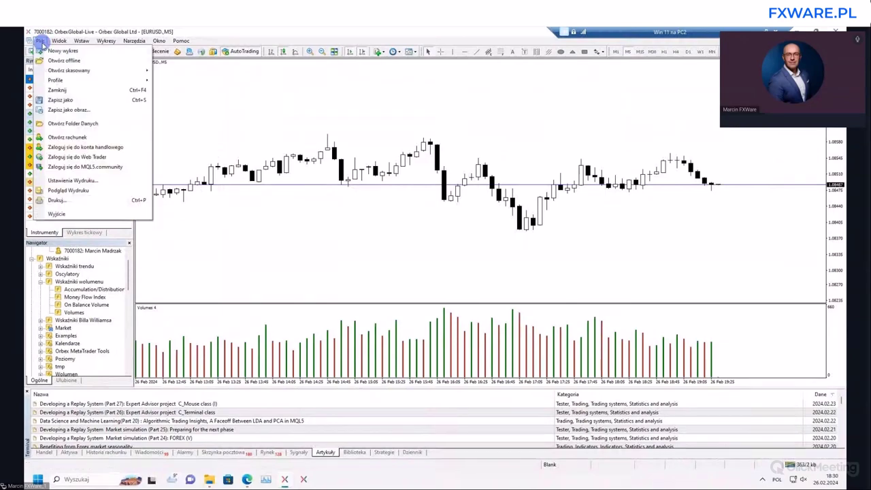
{"action": "left_click", "coordinate": [50, 124]}
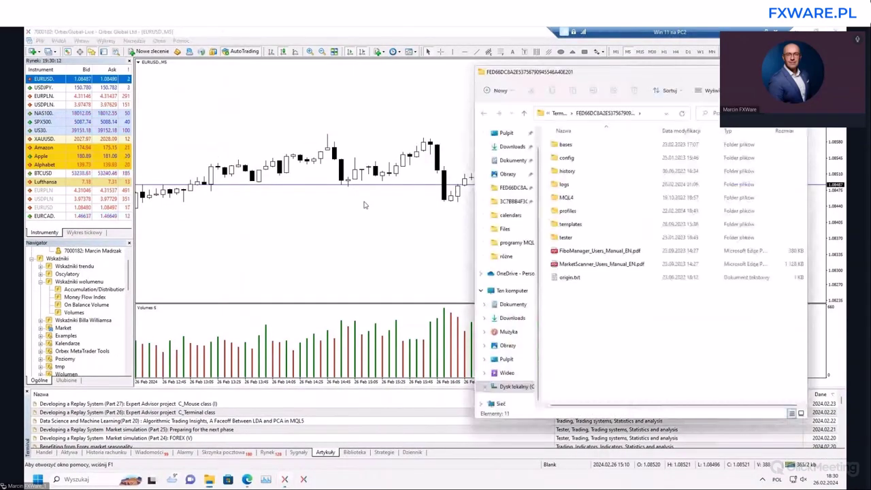
{"action": "left_click_drag", "start_coordinate": [622, 77], "coordinate": [390, 77]}
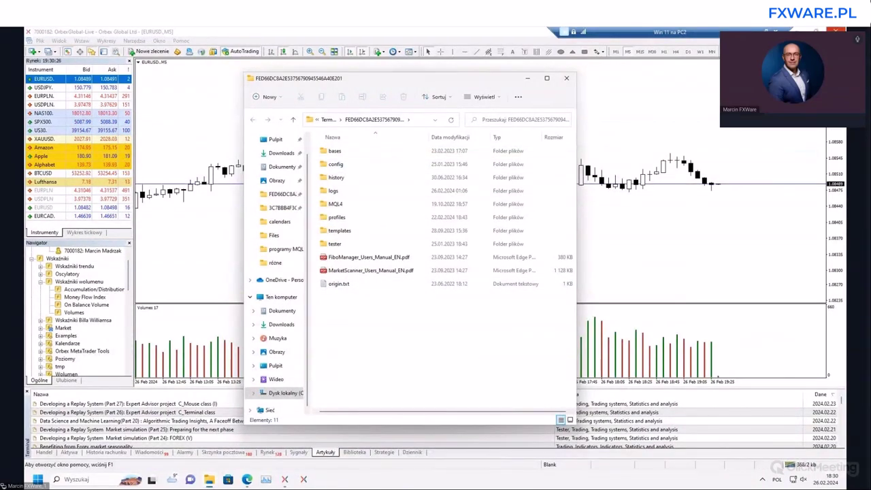
{"action": "left_click_drag", "start_coordinate": [382, 81], "coordinate": [224, 64]}
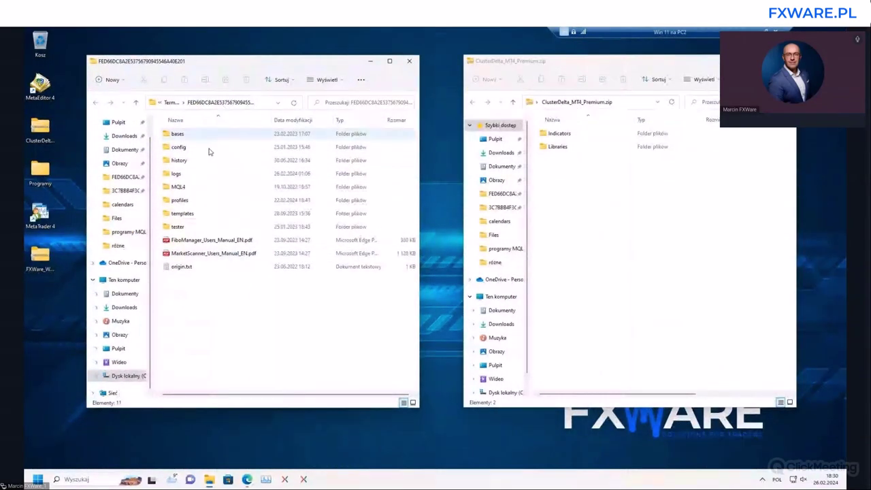
{"action": "left_click_drag", "start_coordinate": [627, 65], "coordinate": [617, 63]}
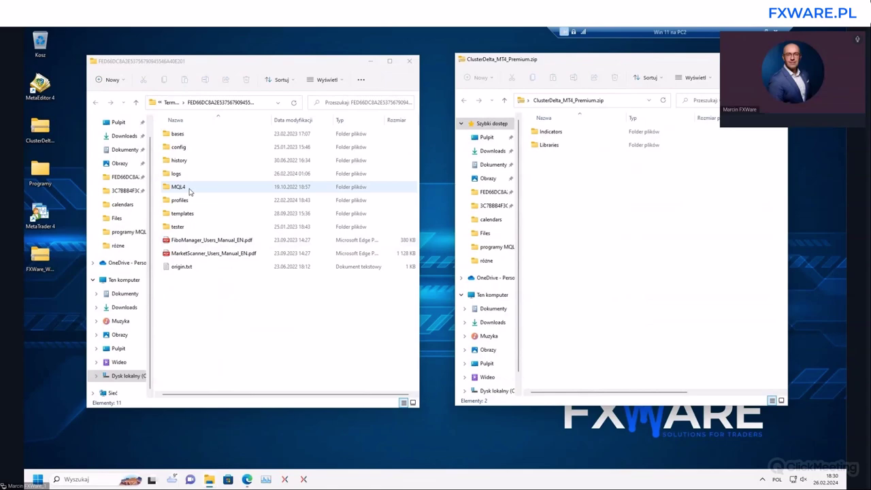
Open the MQL4 folder in the MetaTrader data folder and locate its Indicators and Libraries subfolders
{"action": "double_click", "coordinate": [190, 192]}
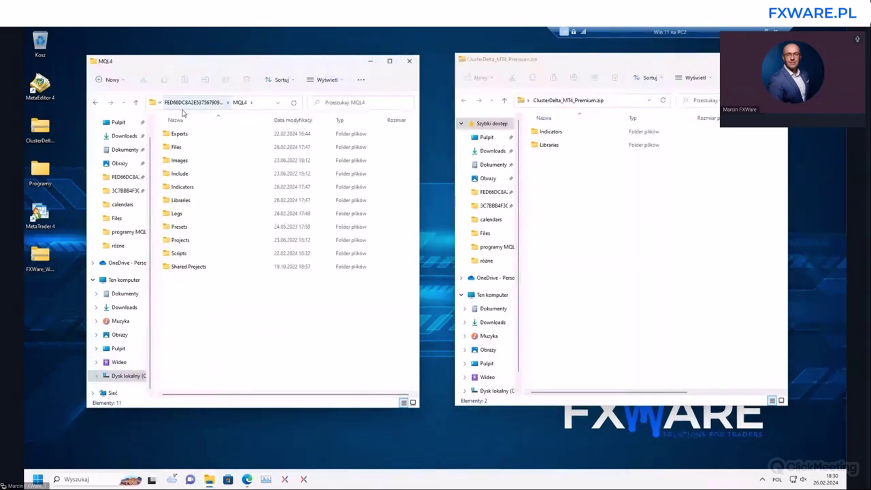
{"action": "left_click", "coordinate": [208, 186]}
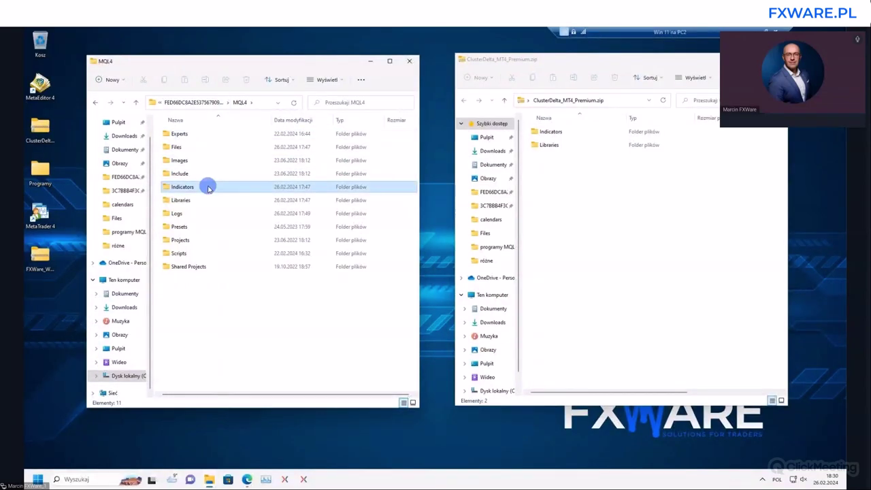
{"action": "left_click", "coordinate": [225, 200]}
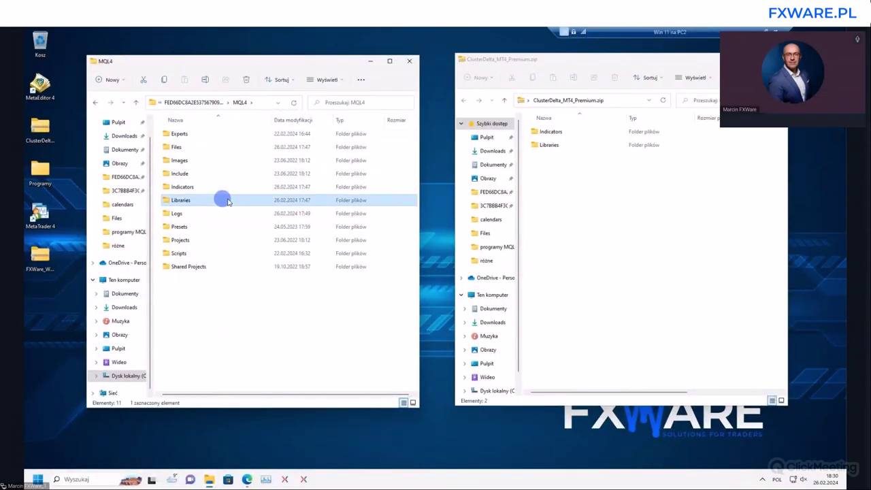
Open the Indicators folder in both the ClusterDelta archive and MQL4, and enter the Wolumen subfolder on the MQL4 side
{"action": "left_click", "coordinate": [579, 135]}
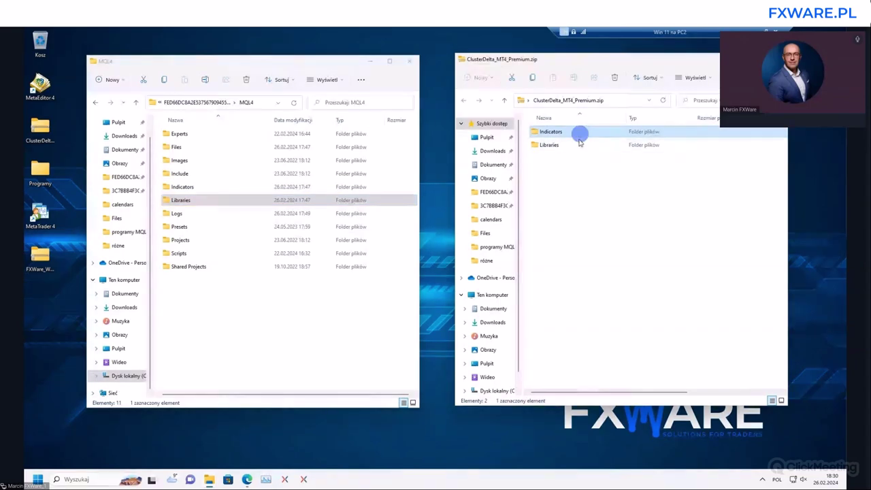
{"action": "double_click", "coordinate": [182, 187]}
{"action": "double_click", "coordinate": [558, 135]}
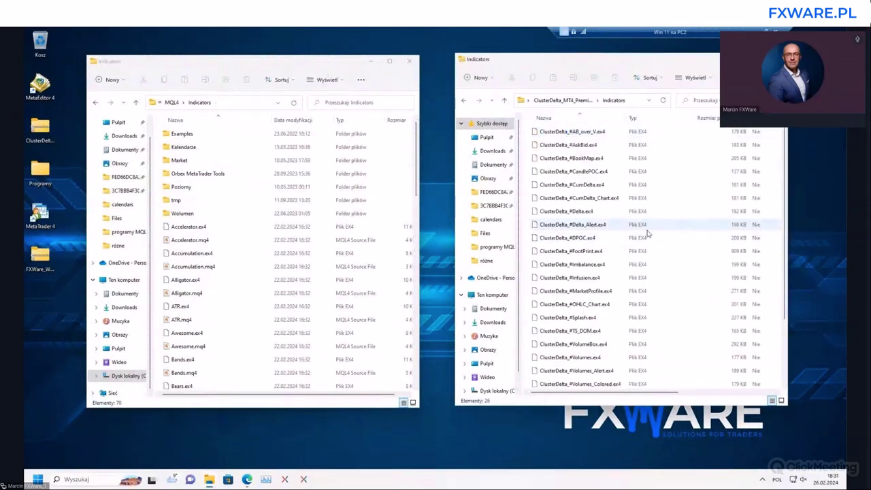
{"action": "scroll", "coordinate": [599, 286], "scroll_direction": "down", "scroll_amount": 2}
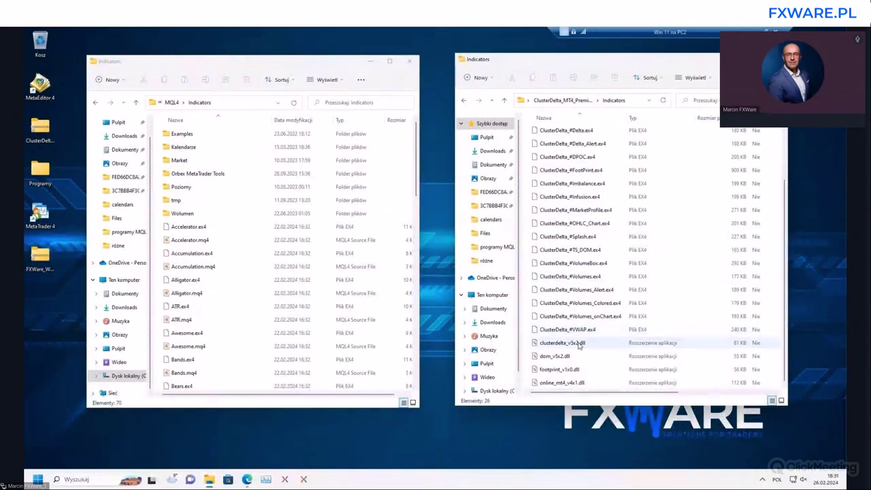
{"action": "scroll", "coordinate": [591, 265], "scroll_direction": "up", "scroll_amount": 2}
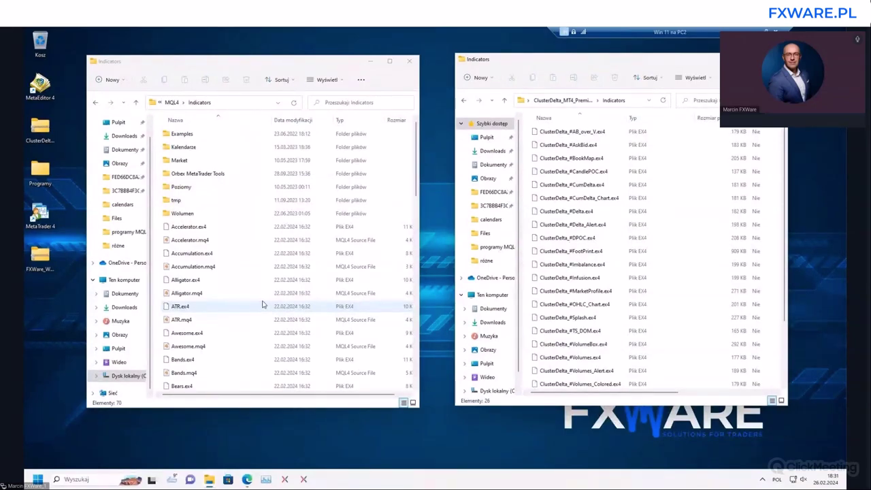
{"action": "double_click", "coordinate": [196, 215]}
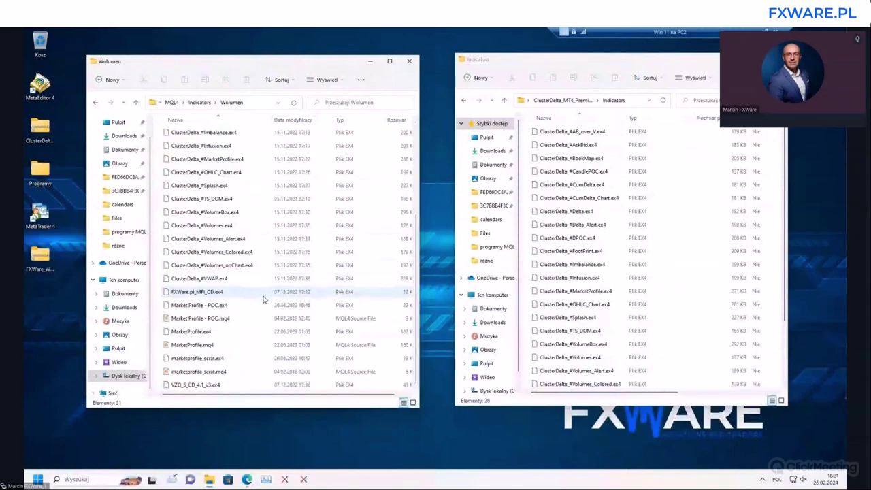
Copy the archive's indicator files from ClusterDelta_#AB_over_V.ex4 through ClusterDelta_#VWAP.ex4 into the Wolumen folder, replacing the existing versions
{"action": "left_click", "coordinate": [553, 132]}
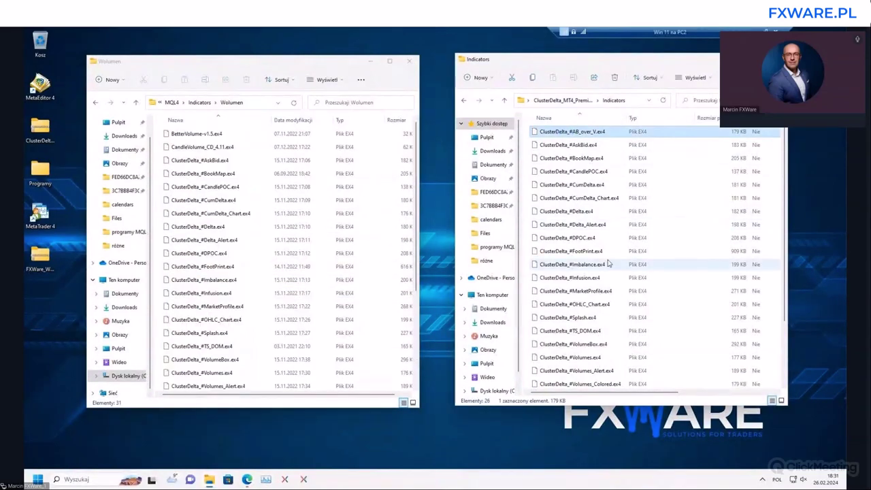
{"action": "scroll", "coordinate": [609, 263], "scroll_direction": "down", "scroll_amount": 2}
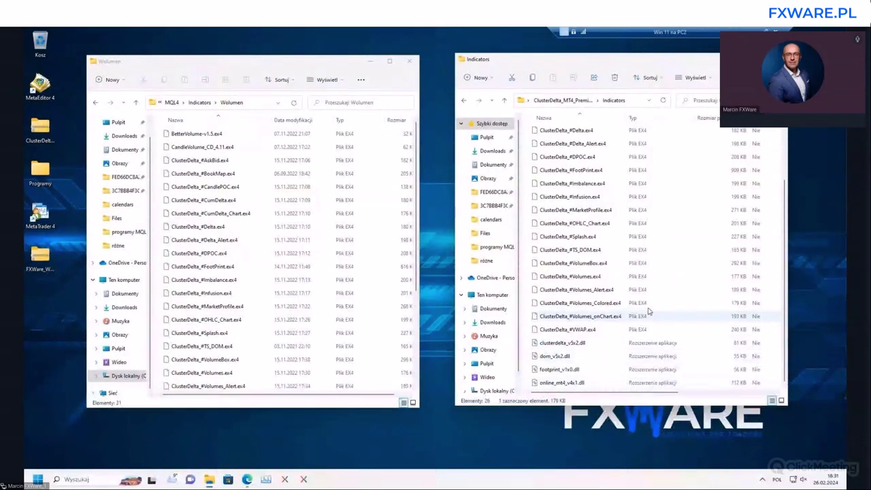
{"action": "left_click", "coordinate": [598, 329], "text": "shift"}
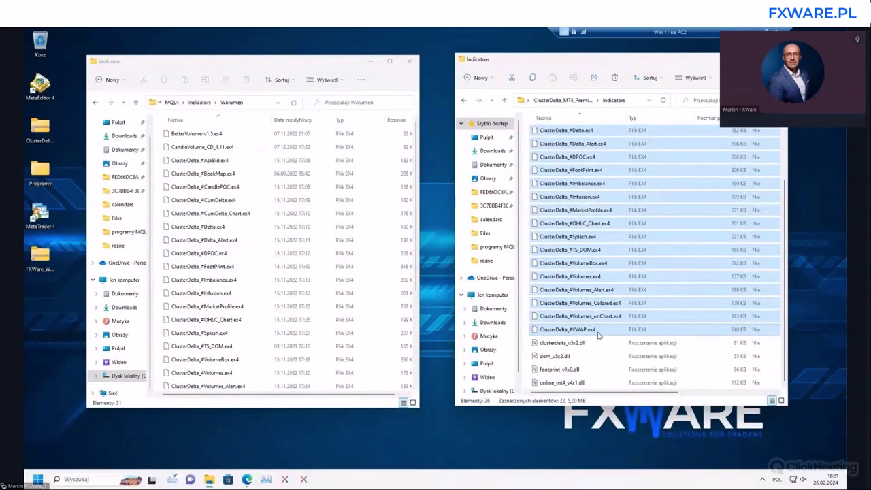
{"action": "scroll", "coordinate": [599, 327], "scroll_direction": "up", "scroll_amount": 2}
{"action": "left_click", "coordinate": [599, 131]}
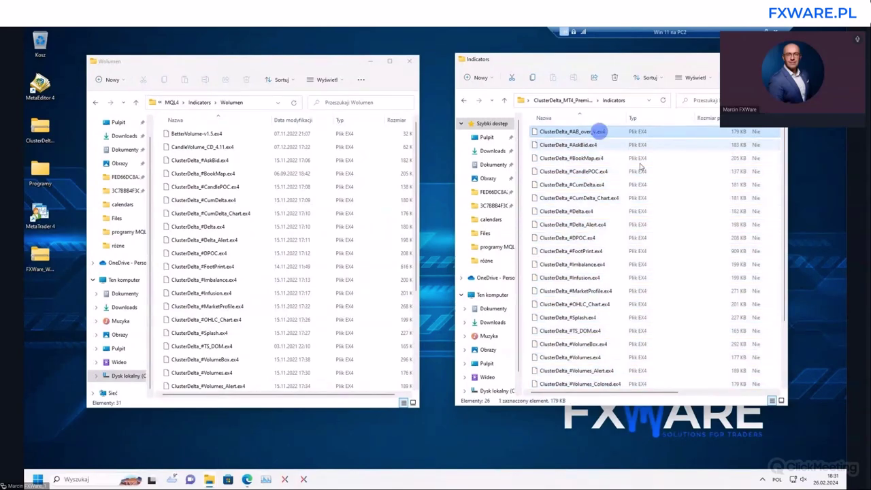
{"action": "scroll", "coordinate": [614, 259], "scroll_direction": "down", "scroll_amount": 2}
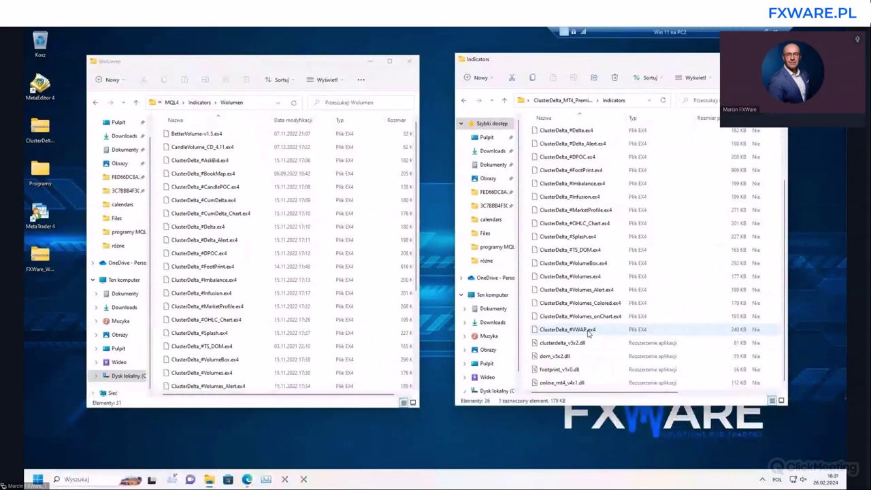
{"action": "left_click", "coordinate": [589, 330], "text": "shift"}
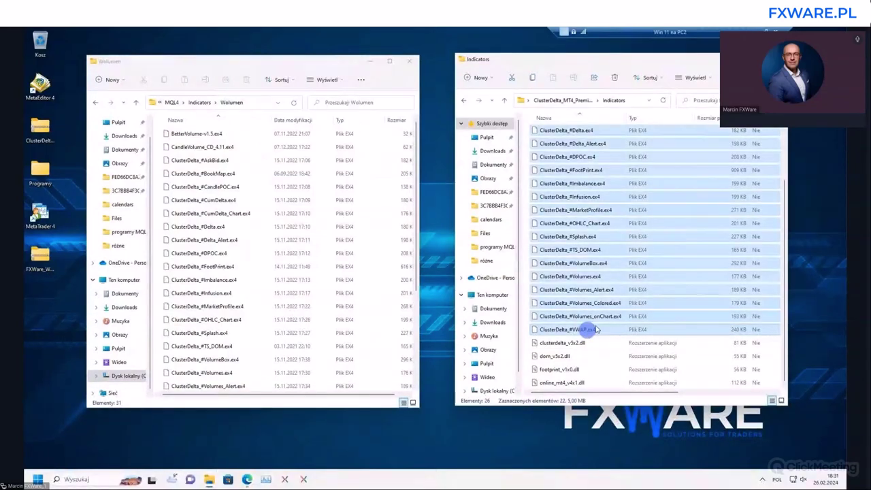
{"action": "scroll", "coordinate": [603, 273], "scroll_direction": "up", "scroll_amount": 2}
{"action": "scroll", "coordinate": [286, 207], "scroll_direction": "down", "scroll_amount": 4}
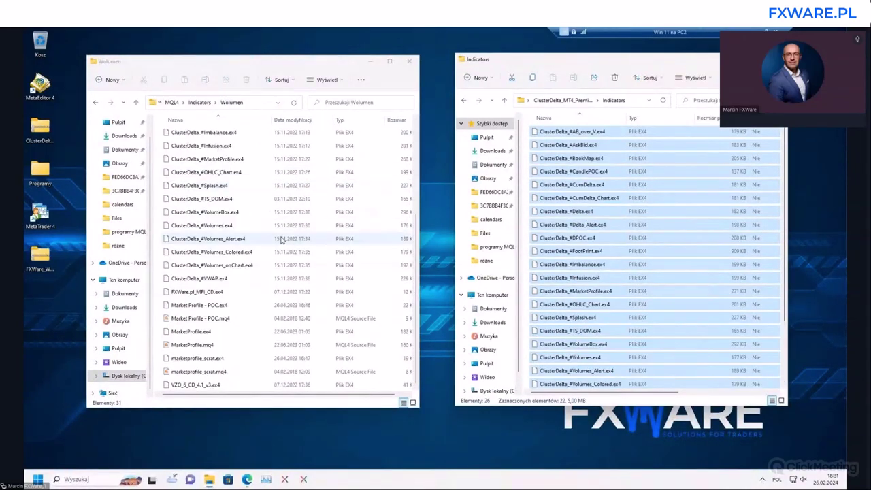
{"action": "left_click_drag", "start_coordinate": [603, 136], "coordinate": [260, 186]}
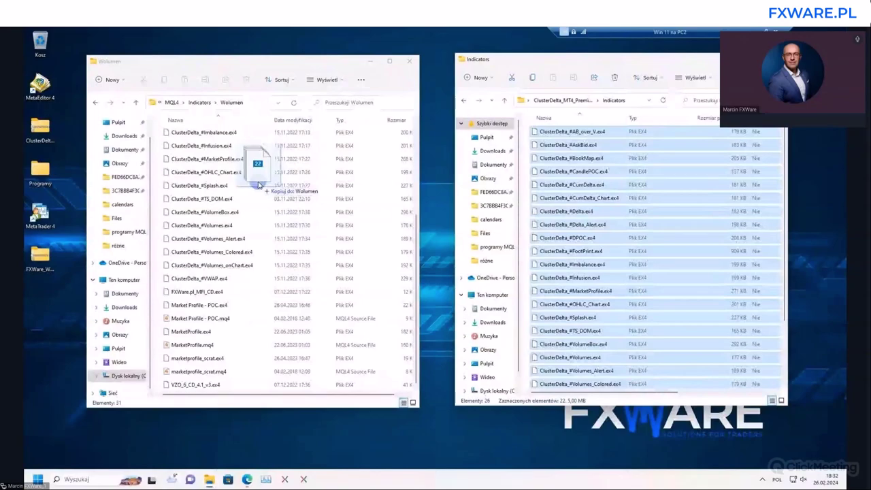
{"action": "left_click_drag", "start_coordinate": [259, 185], "coordinate": [259, 181]}
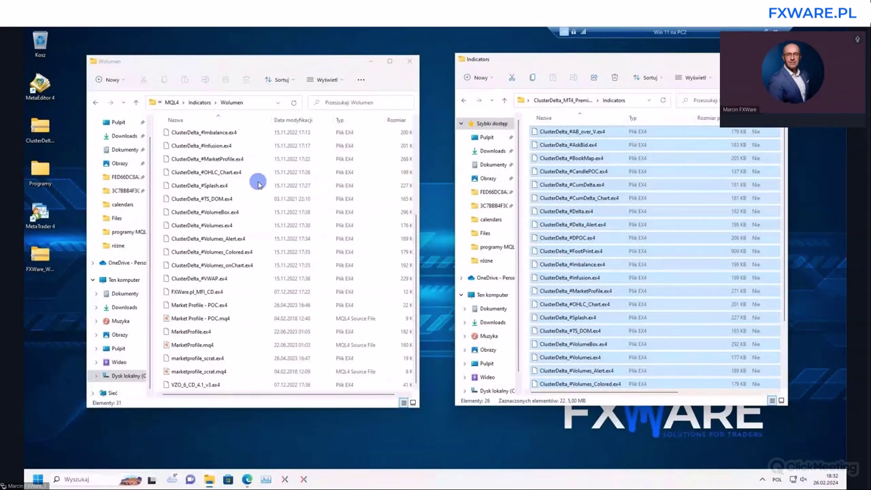
{"action": "left_click", "coordinate": [415, 192]}
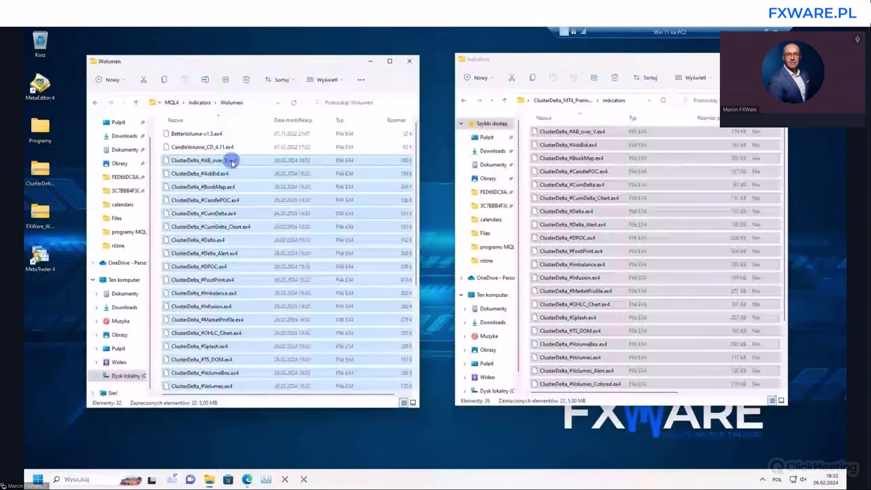
{"action": "left_click", "coordinate": [229, 160]}
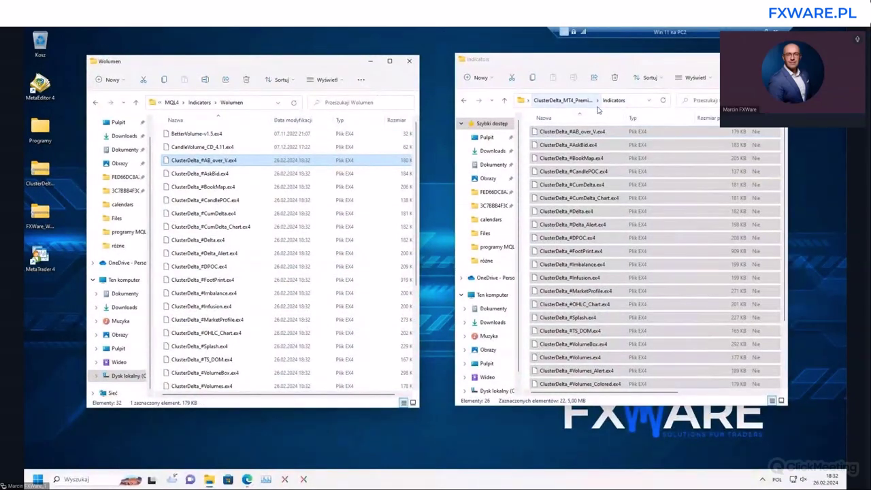
Open the Libraries folder in both the ClusterDelta archive and the MQL4 folder
{"action": "left_click", "coordinate": [463, 100]}
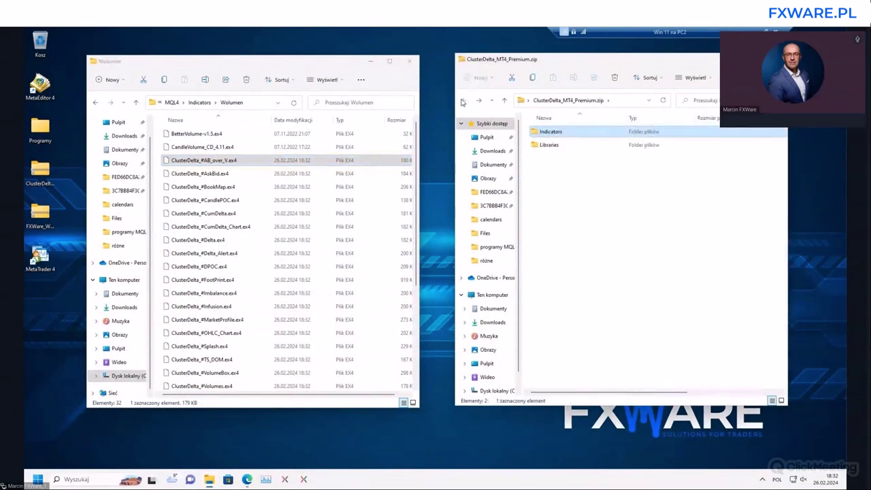
{"action": "double_click", "coordinate": [562, 144]}
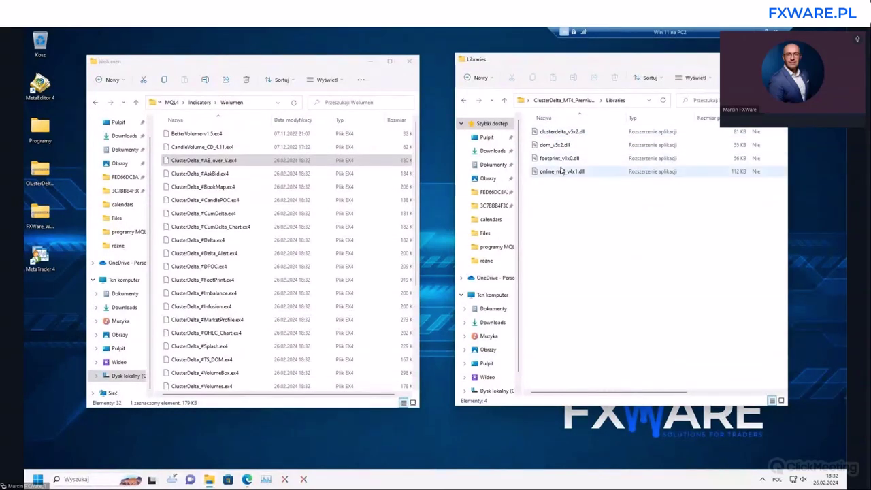
{"action": "left_click", "coordinate": [286, 162]}
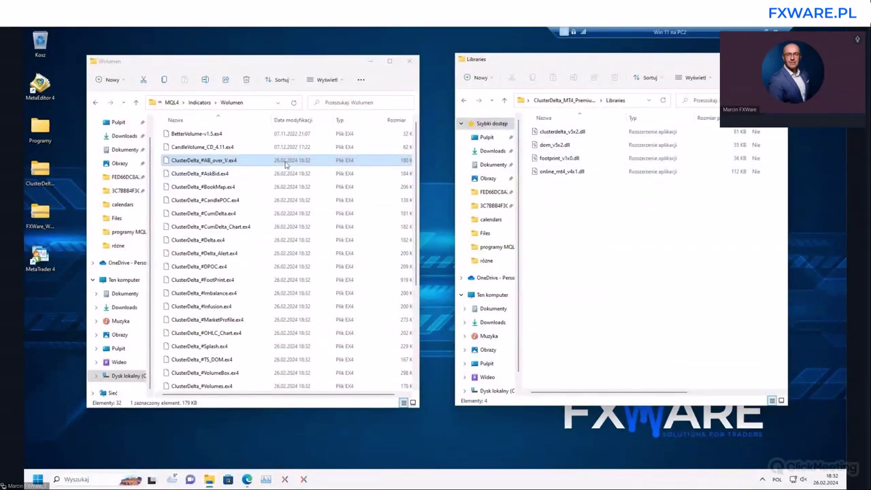
{"action": "left_click", "coordinate": [201, 103]}
{"action": "left_click", "coordinate": [169, 102]}
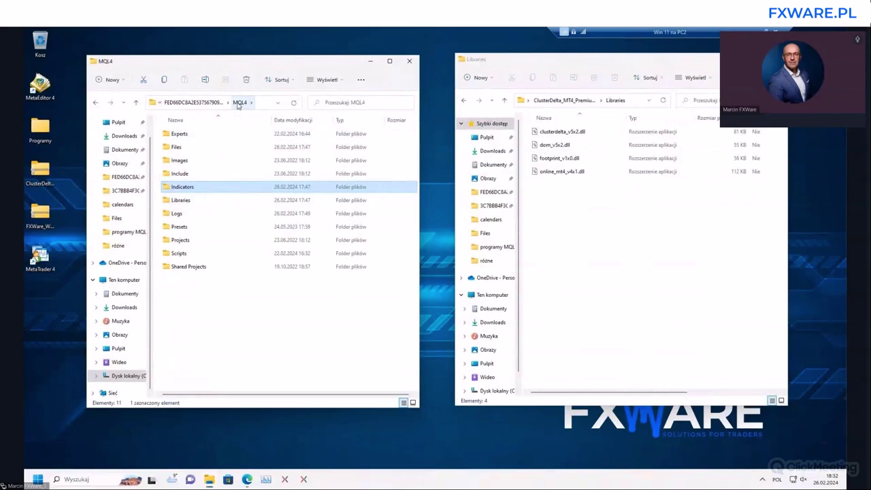
{"action": "double_click", "coordinate": [195, 199]}
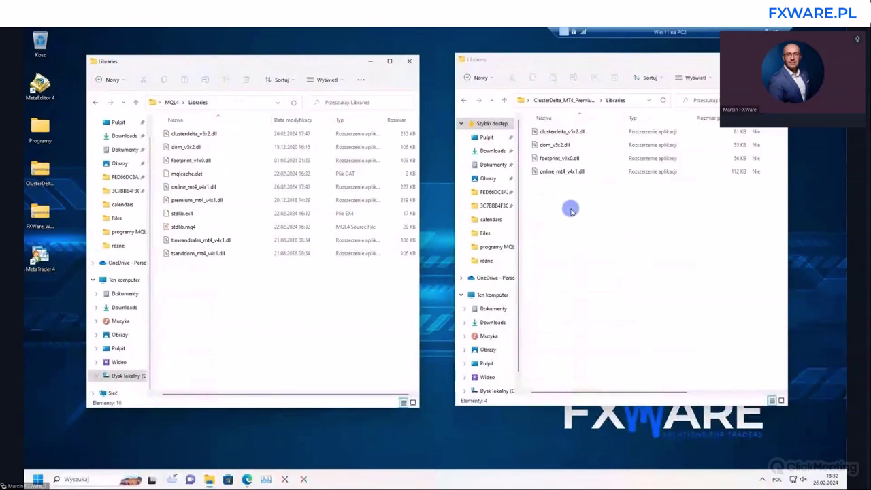
Copy all four DLL files from the archive's Libraries folder into MQL4's Libraries folder, replacing the existing versions
{"action": "left_click", "coordinate": [554, 132]}
{"action": "left_click_drag", "start_coordinate": [630, 233], "coordinate": [549, 129]}
{"action": "left_click", "coordinate": [569, 133]}
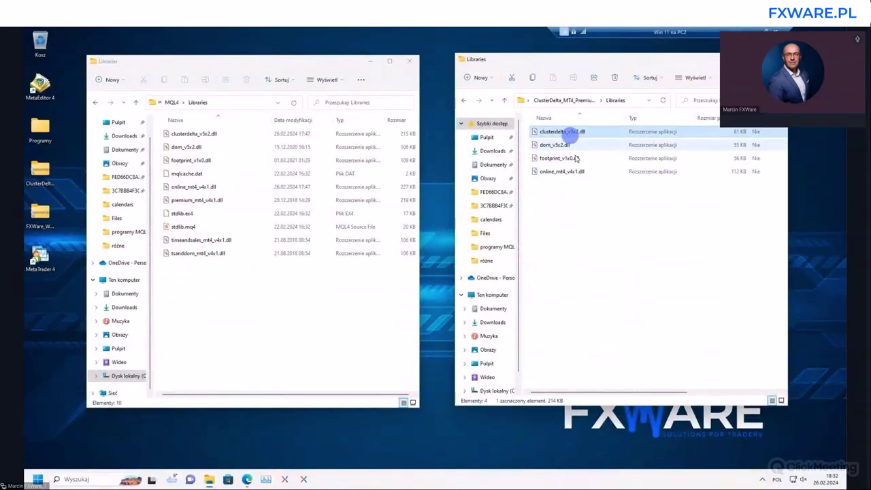
{"action": "left_click", "coordinate": [571, 171], "text": "shift"}
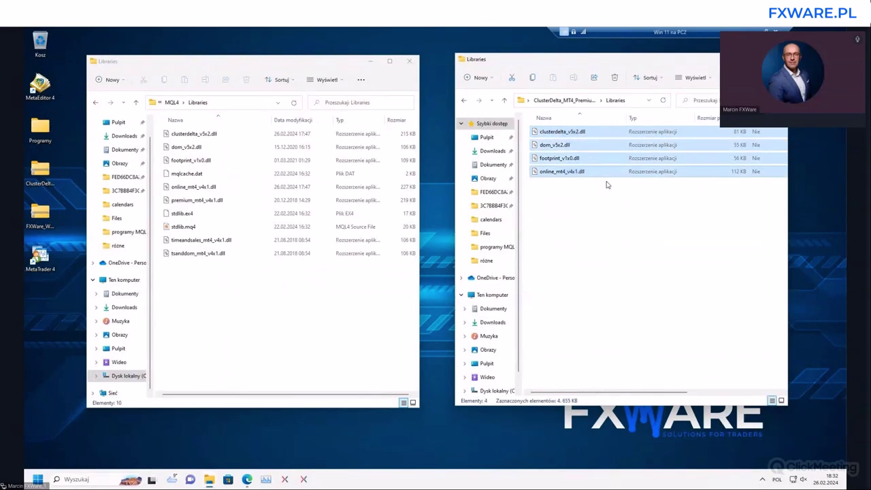
{"action": "left_click_drag", "start_coordinate": [605, 134], "coordinate": [266, 291]}
{"action": "left_click", "coordinate": [411, 191]}
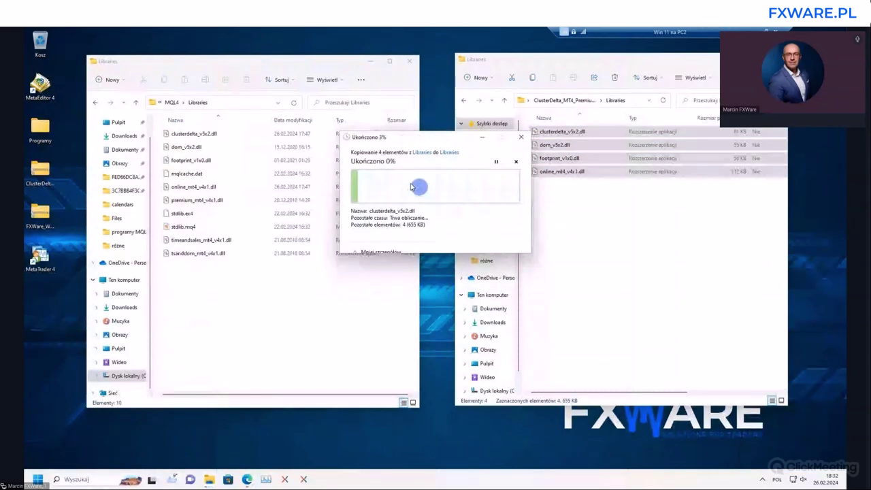
{"action": "left_click", "coordinate": [254, 314]}
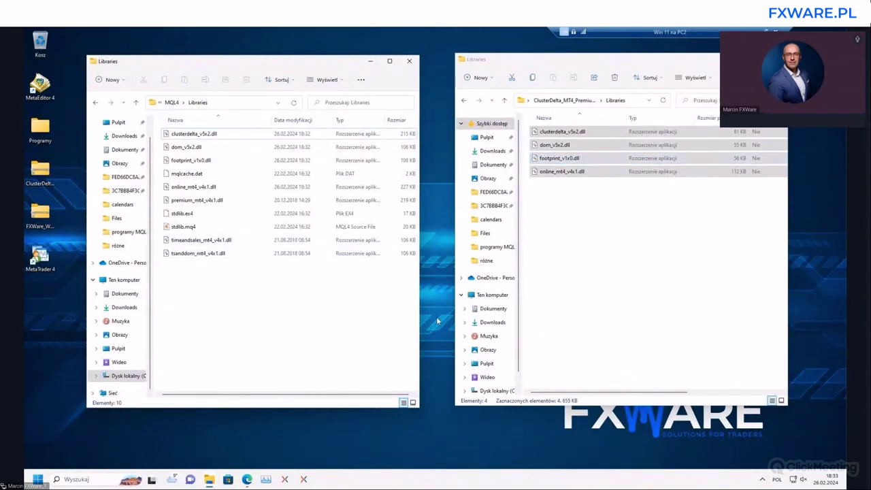
Switch to MetaTrader 4, expand the Wolumen indicator group in the Navigator, and widen the Navigator to show the full ClusterDelta indicator names
{"action": "left_click", "coordinate": [286, 480]}
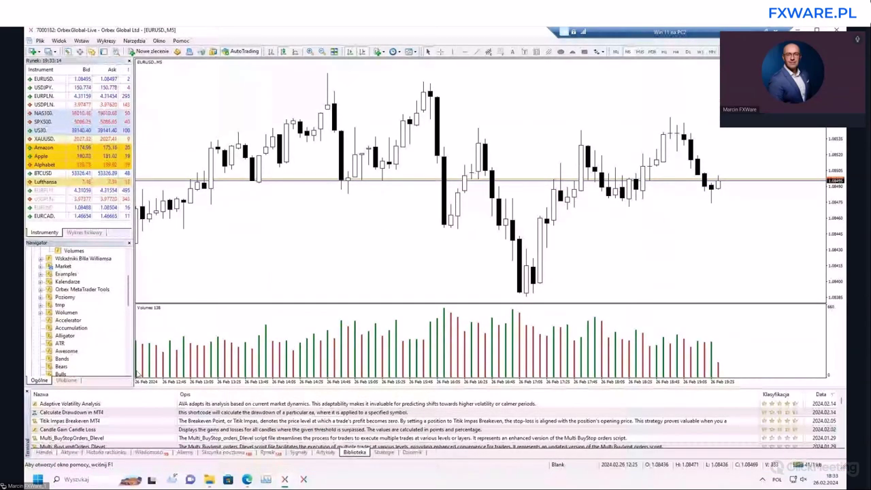
{"action": "left_click", "coordinate": [40, 305]}
{"action": "scroll", "coordinate": [40, 320], "scroll_direction": "down", "scroll_amount": 1}
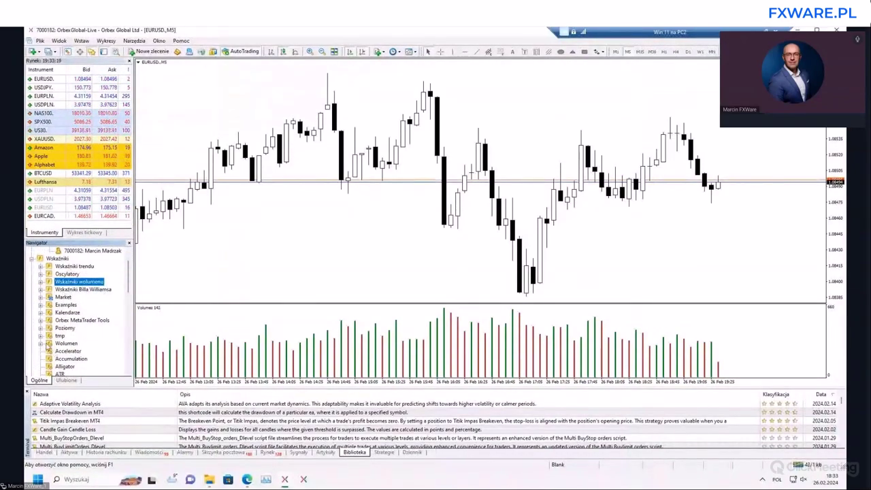
{"action": "left_click", "coordinate": [96, 342]}
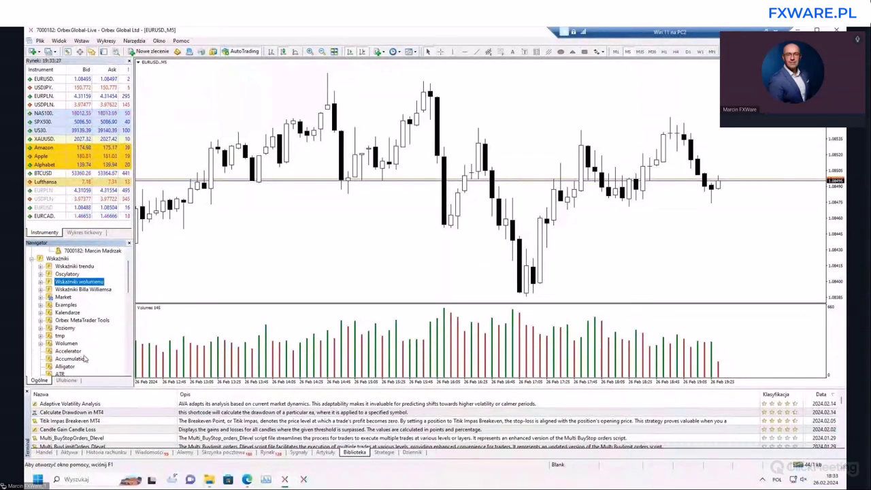
{"action": "scroll", "coordinate": [85, 359], "scroll_direction": "down", "scroll_amount": 4}
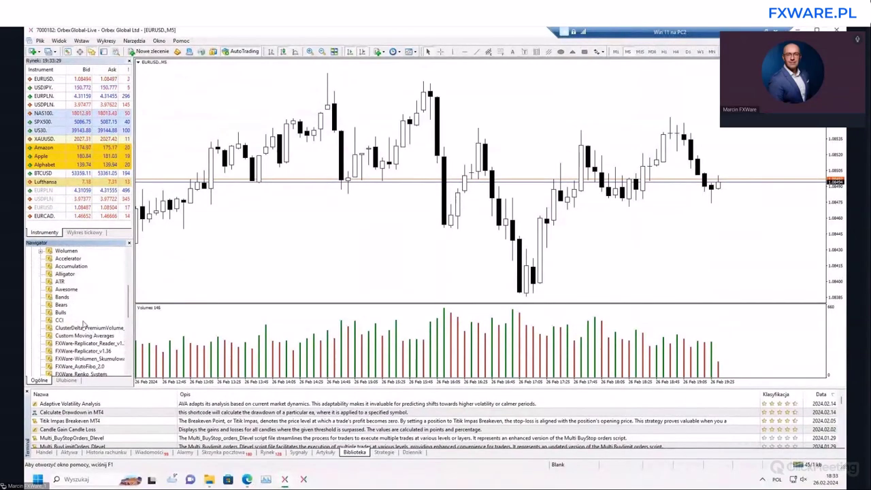
{"action": "scroll", "coordinate": [82, 323], "scroll_direction": "up", "scroll_amount": 3}
{"action": "left_click", "coordinate": [42, 320]}
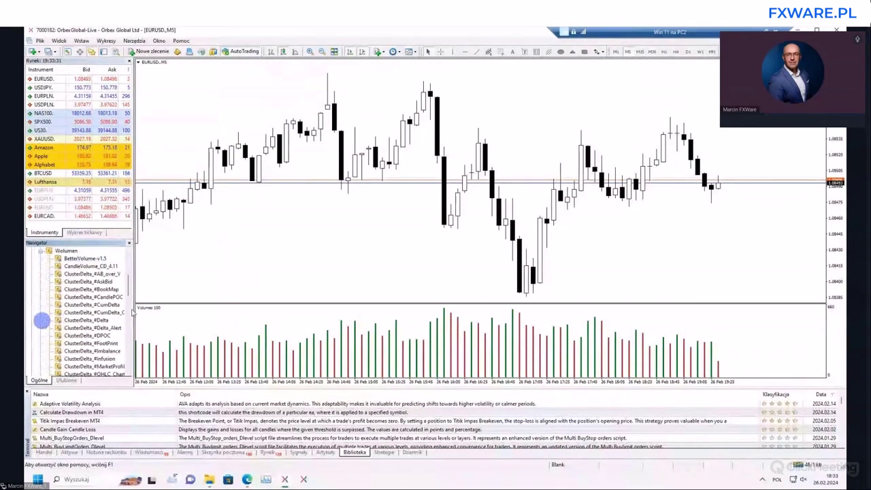
{"action": "mouse_move", "coordinate": [127, 285]}
{"action": "left_mouse_down"}
{"action": "mouse_move", "coordinate": [127, 276]}
{"action": "mouse_move", "coordinate": [121, 286]}
{"action": "mouse_move", "coordinate": [151, 277]}
{"action": "left_mouse_up"}
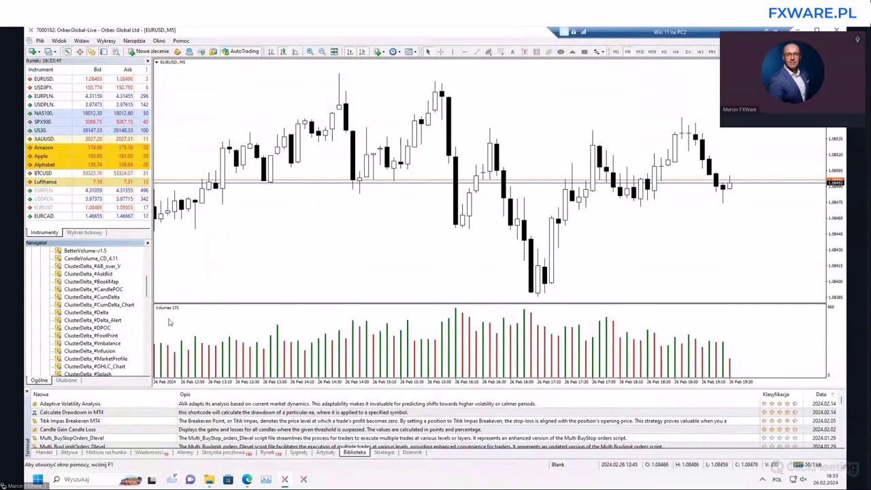
{"action": "scroll", "coordinate": [95, 326], "scroll_direction": "down", "scroll_amount": 3}
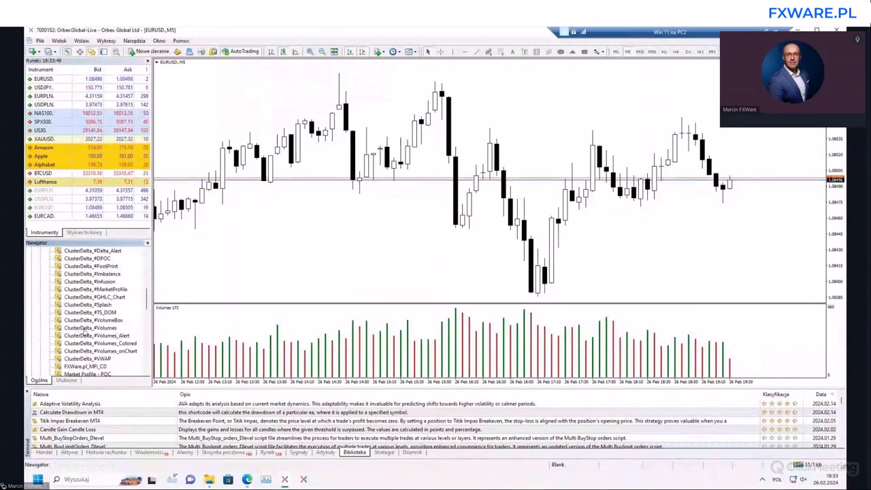
Start adding ClusterDelta_#Volumes to the EURUSD M5 chart, check its DLL import permission, and cancel
{"action": "left_click_drag", "start_coordinate": [108, 331], "coordinate": [366, 239]}
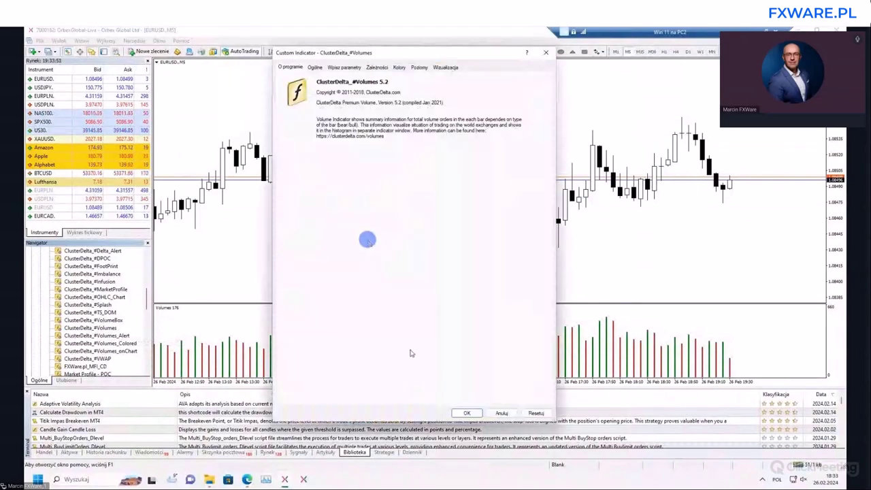
{"action": "left_click", "coordinate": [314, 68]}
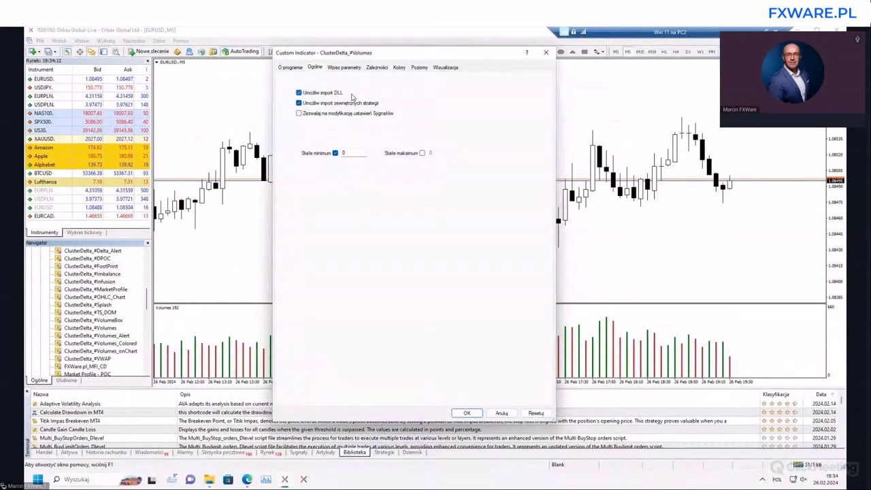
{"action": "key", "text": "Escape"}
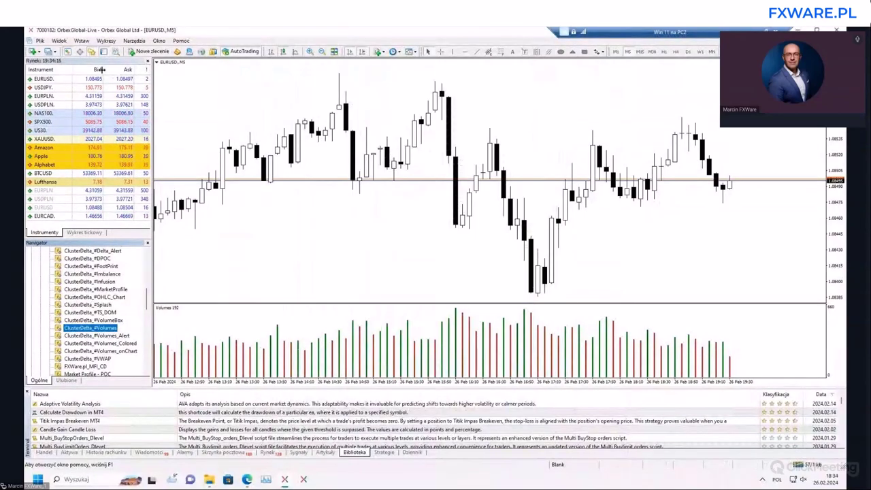
Open the Strategie (expert advisor) settings in the MetaTrader options
{"action": "left_click", "coordinate": [135, 42]}
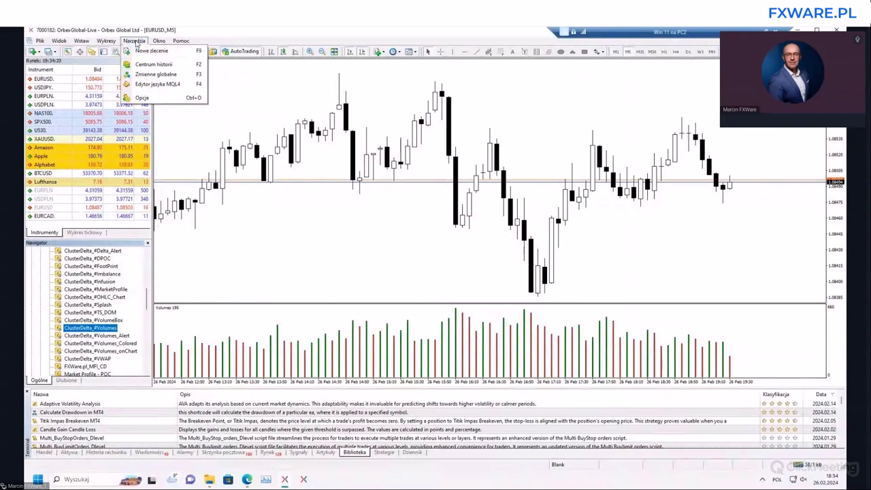
{"action": "left_click", "coordinate": [141, 97]}
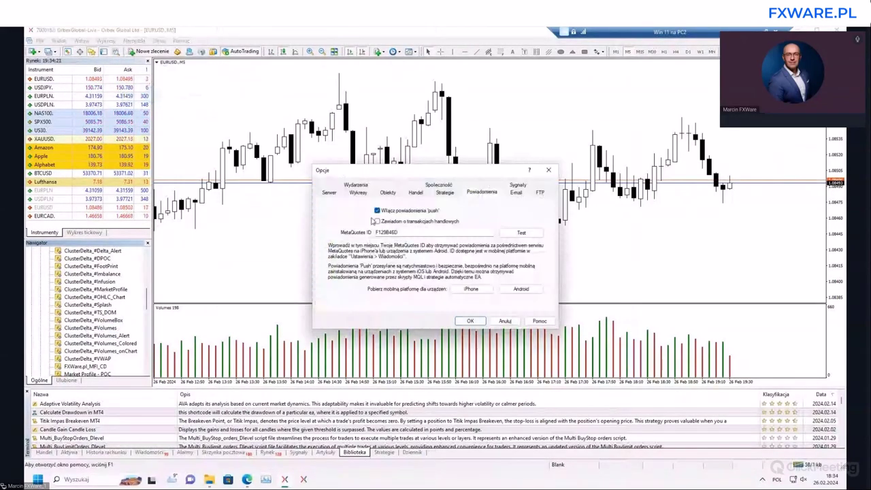
{"action": "left_click", "coordinate": [444, 193]}
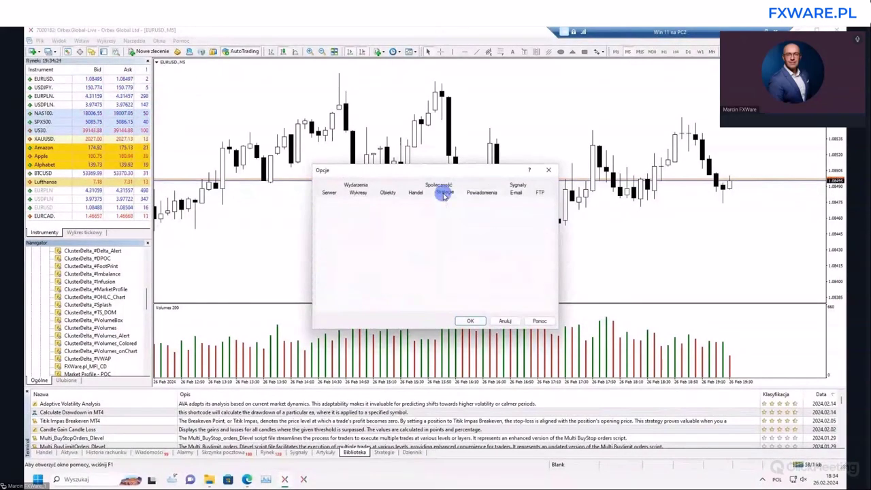